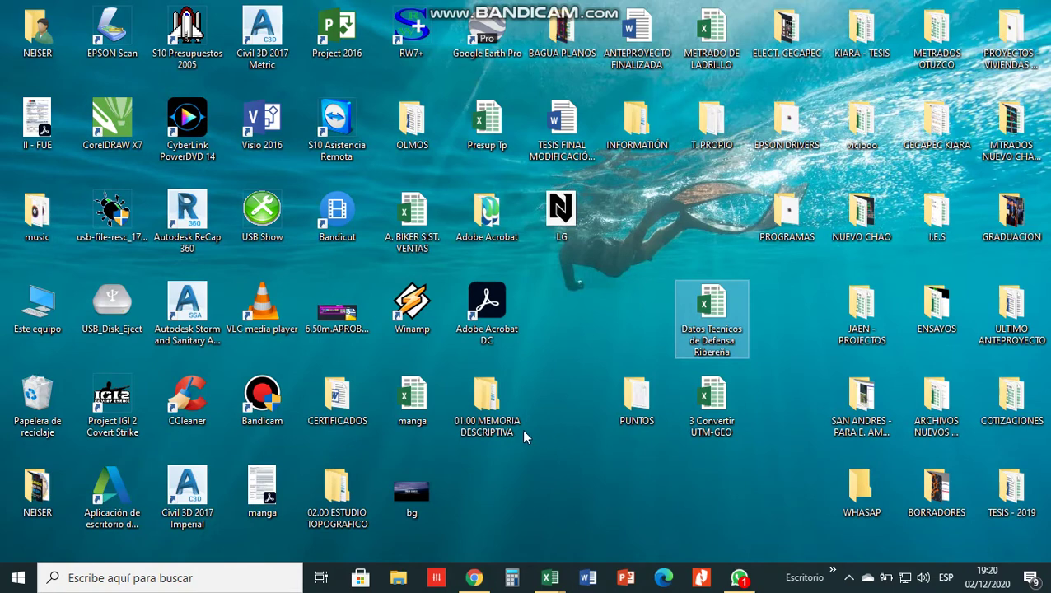
# Refresh the desktop and bring the Datos Tecnicos de Defensa Ribereña workbook to the front
pyautogui.rightClick(557, 334)
pyautogui.click(595, 375)
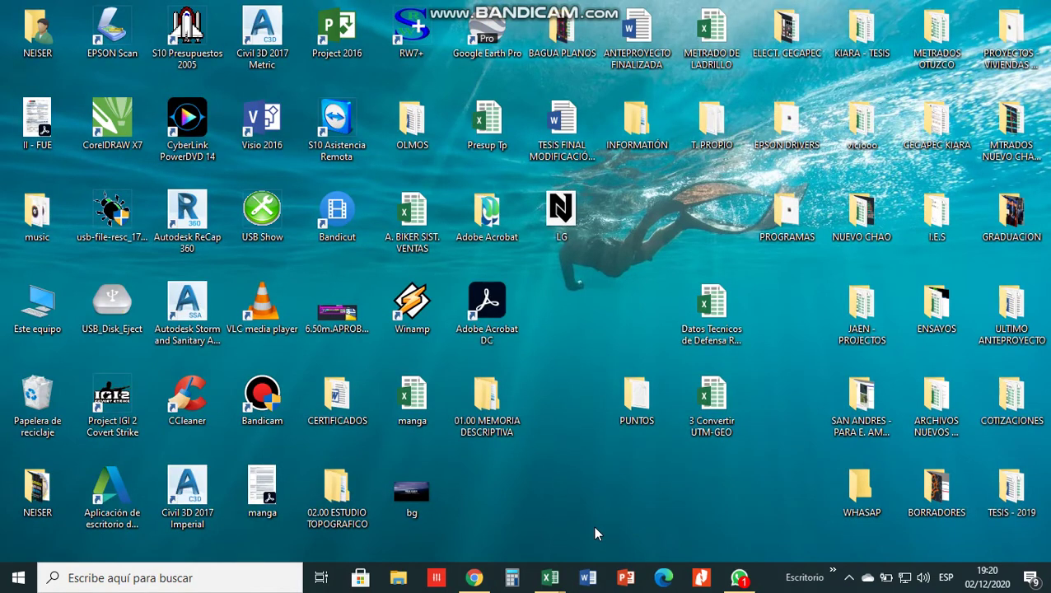
pyautogui.click(550, 578)
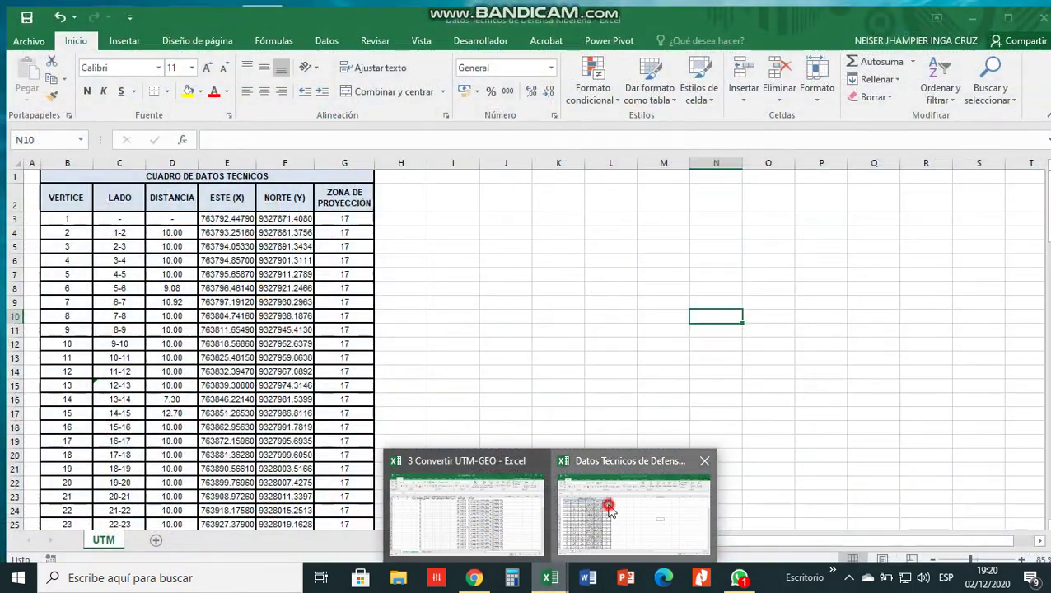
pyautogui.click(574, 529)
# Check vertex 1's Este value 763792.4479 in E3, then bring up the entomologia.net converter in Chrome
pyautogui.click(549, 383)
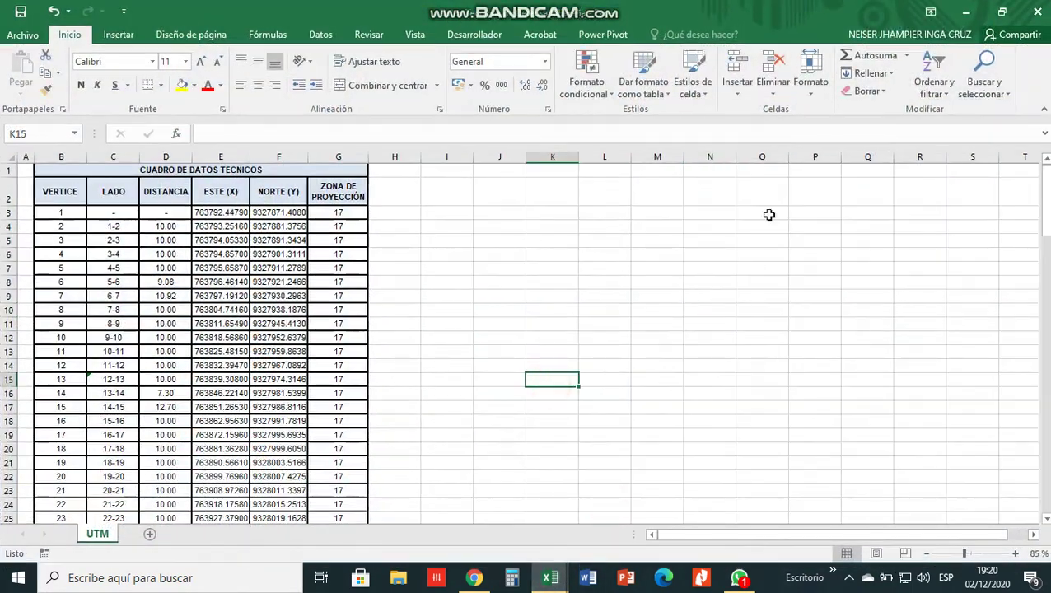
pyautogui.click(220, 213)
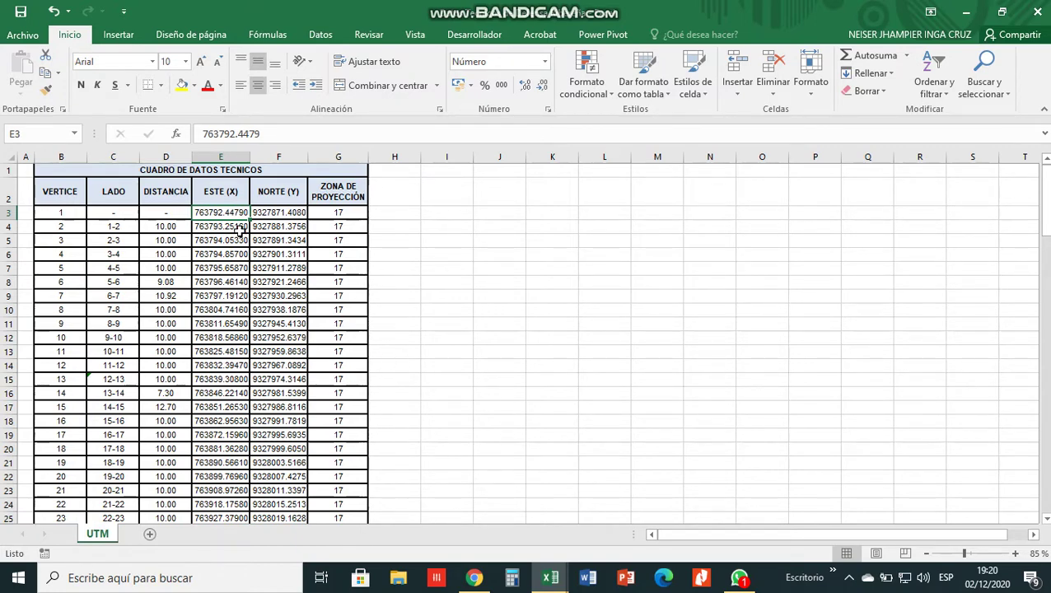
pyautogui.click(481, 576)
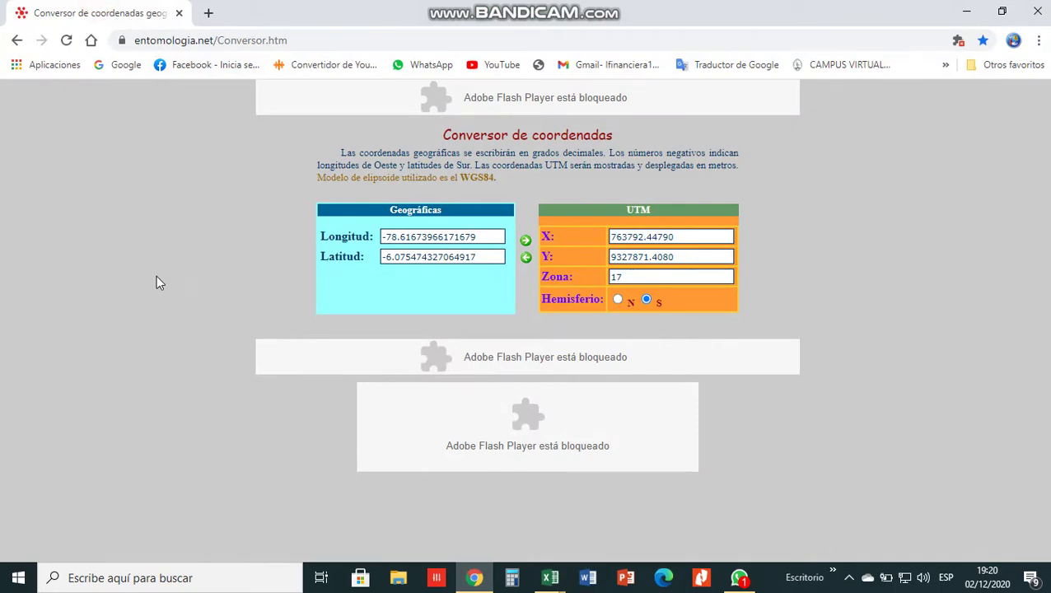
# Compare the converter's vertex 1 result (-78.6167, -6.0755) against the UTM sheet, then minimise Excel
pyautogui.click(474, 577)
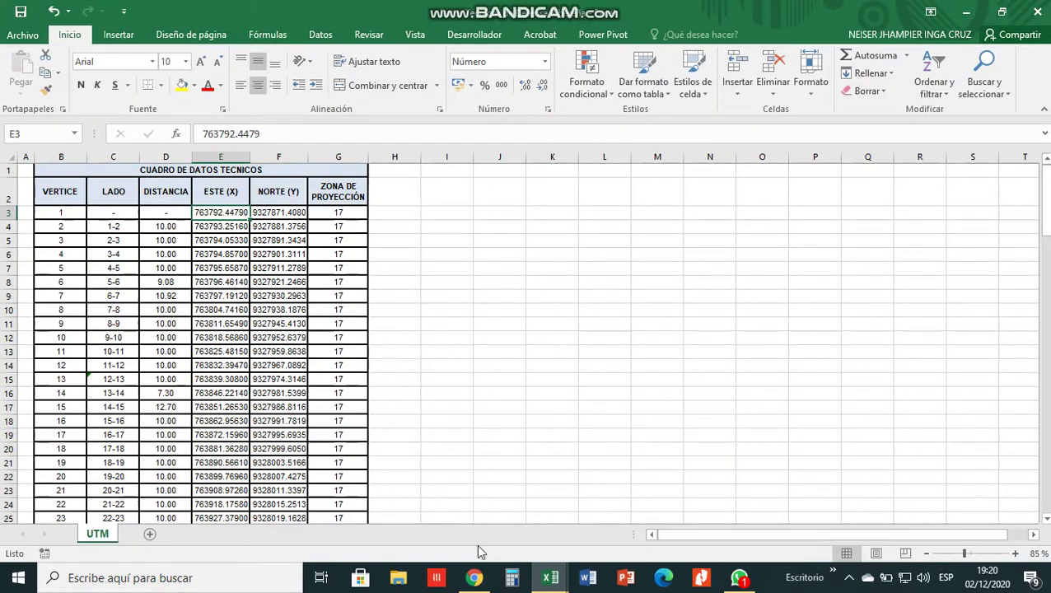
pyautogui.click(474, 577)
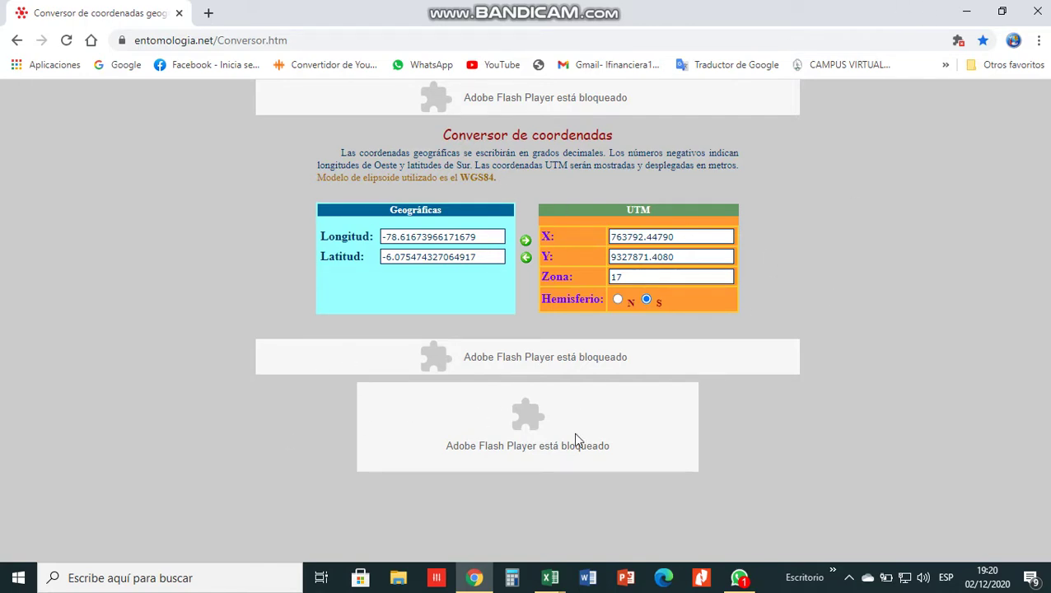
pyautogui.hotkey('alt', 'Tab')
pyautogui.scroll(-2, 399, 490)
pyautogui.scroll(-5, 314, 382)
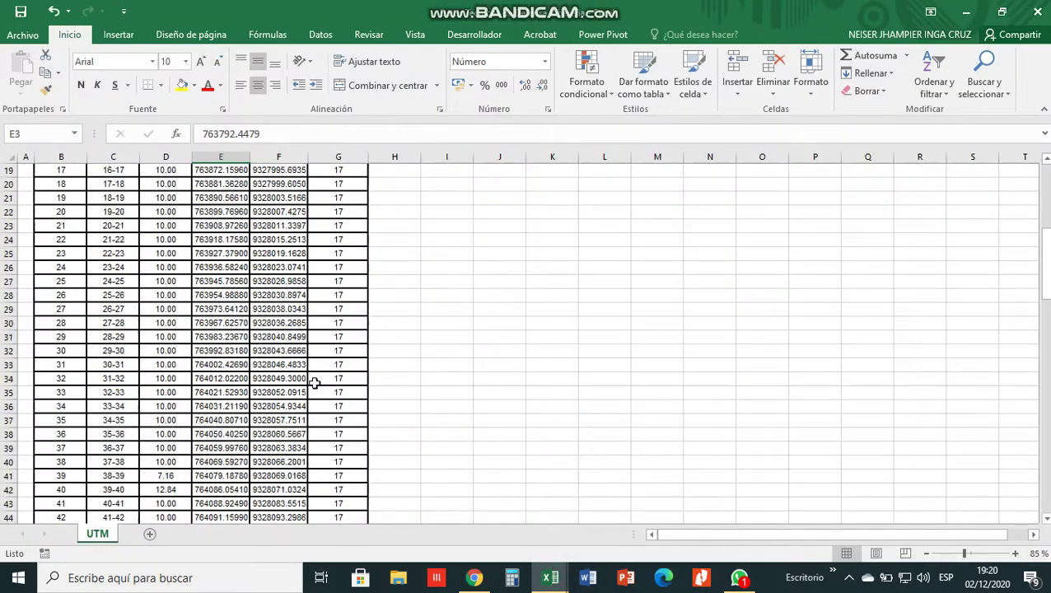
pyautogui.scroll(6, 314, 383)
pyautogui.click(473, 577)
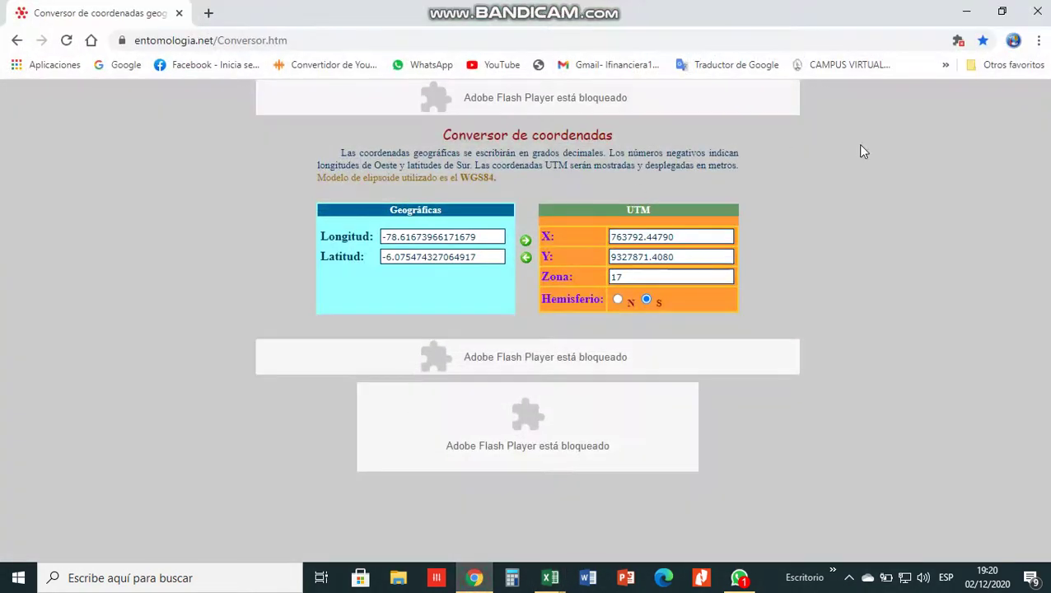
pyautogui.hotkey('alt', 'Tab')
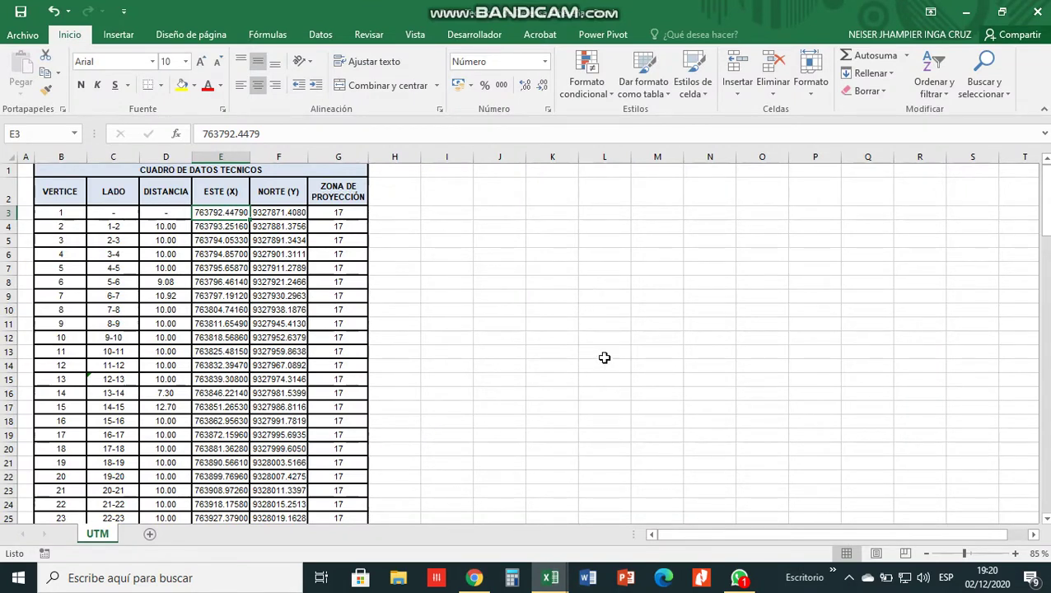
pyautogui.click(968, 9)
pyautogui.moveTo(550, 578)
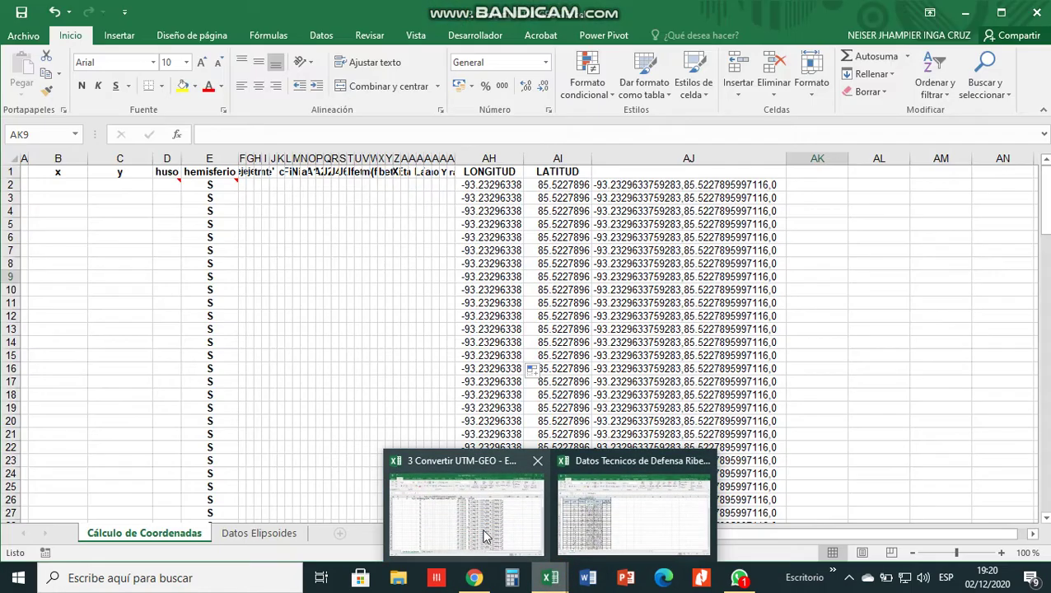
# Restore 3 Convertir UTM-GEO, browse the Datos Elipsoides sheet, and return to Cálculo de Coordenadas
pyautogui.click(486, 527)
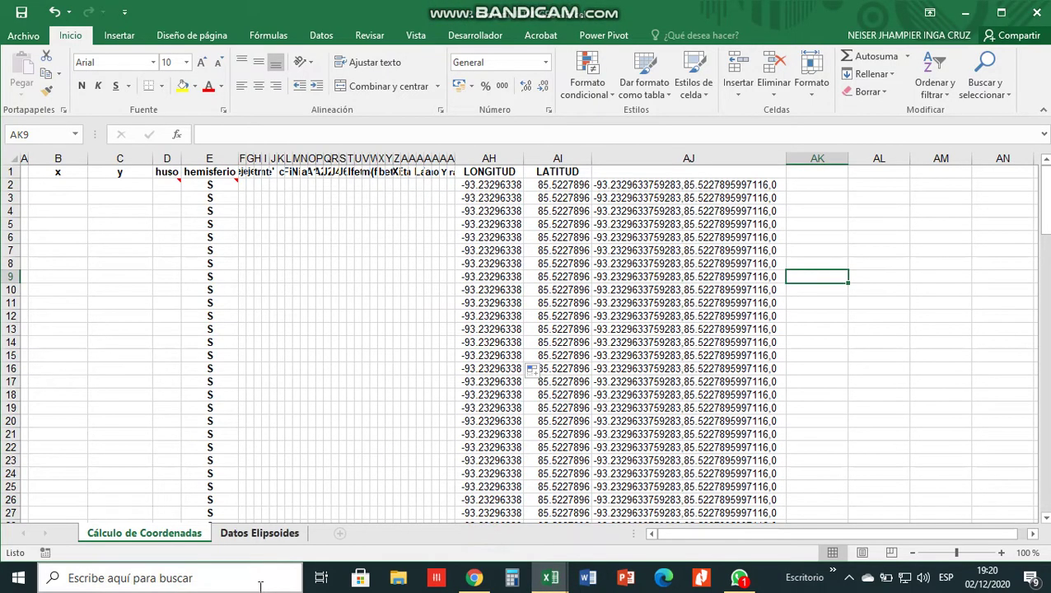
pyautogui.click(258, 534)
pyautogui.scroll(2, 605, 457)
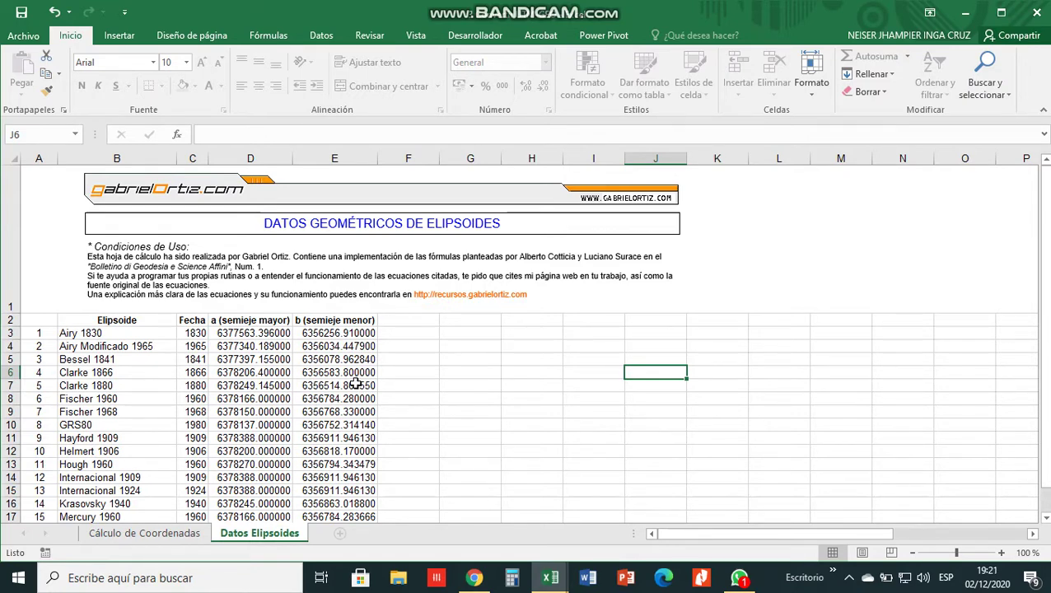
pyautogui.scroll(-3, 370, 389)
pyautogui.scroll(3, 234, 282)
pyautogui.click(169, 536)
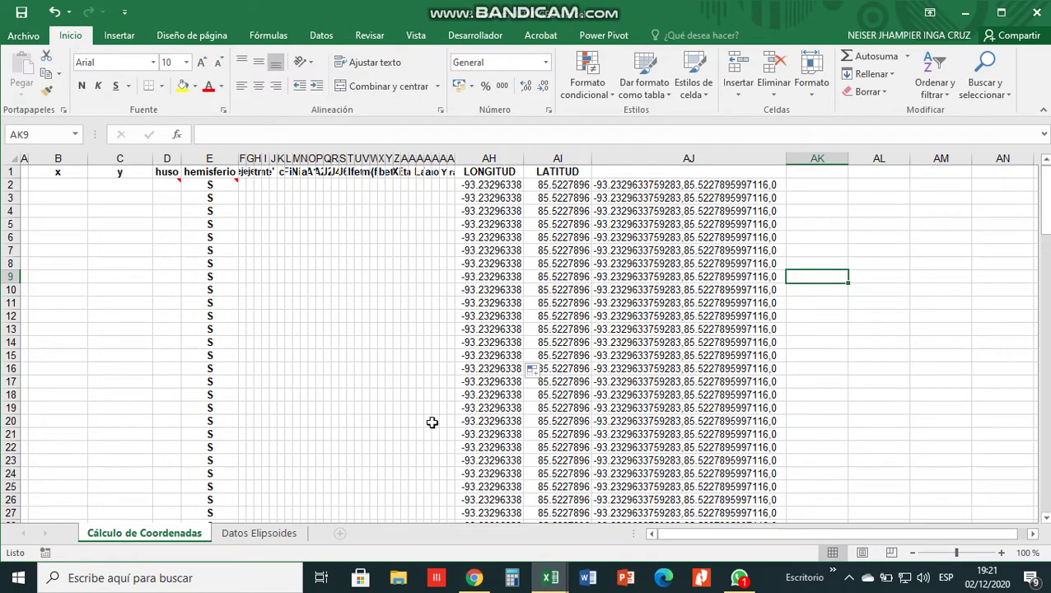
pyautogui.click(264, 194)
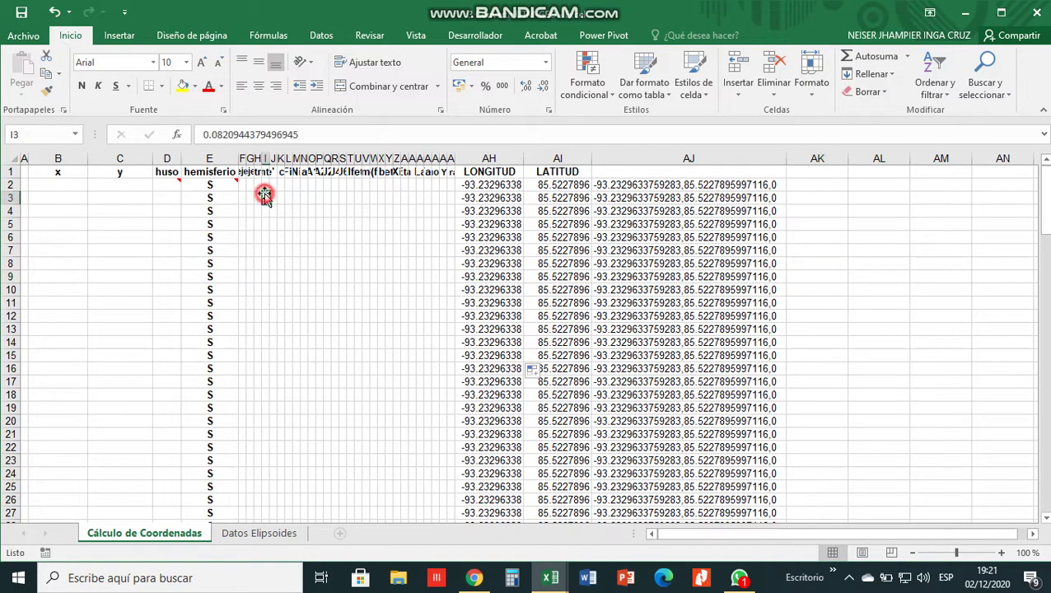
pyautogui.click(341, 211)
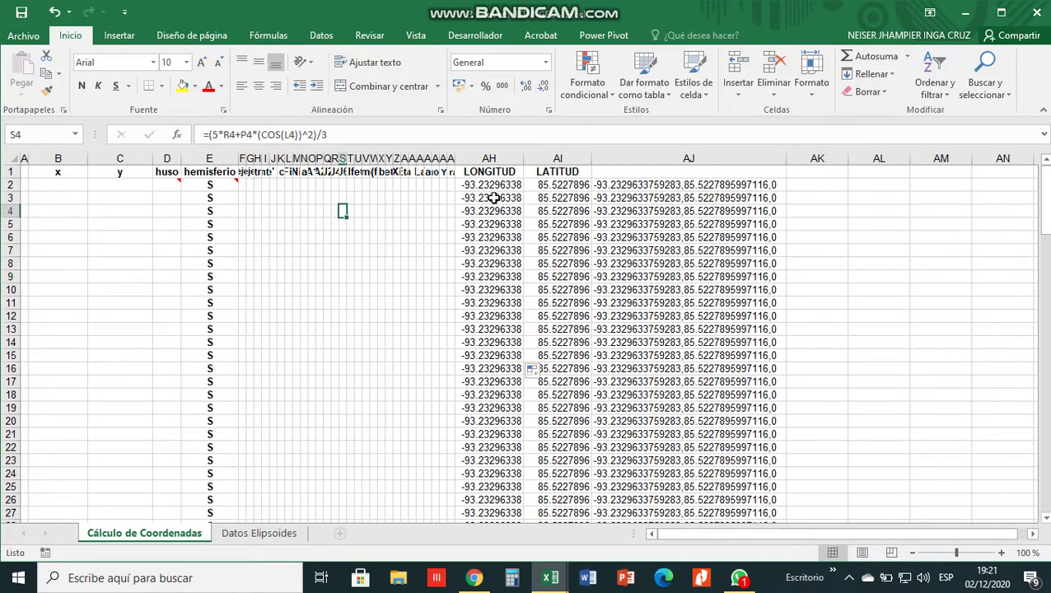
pyautogui.moveTo(491, 186); pyautogui.dragTo(494, 368)
pyautogui.click(389, 355)
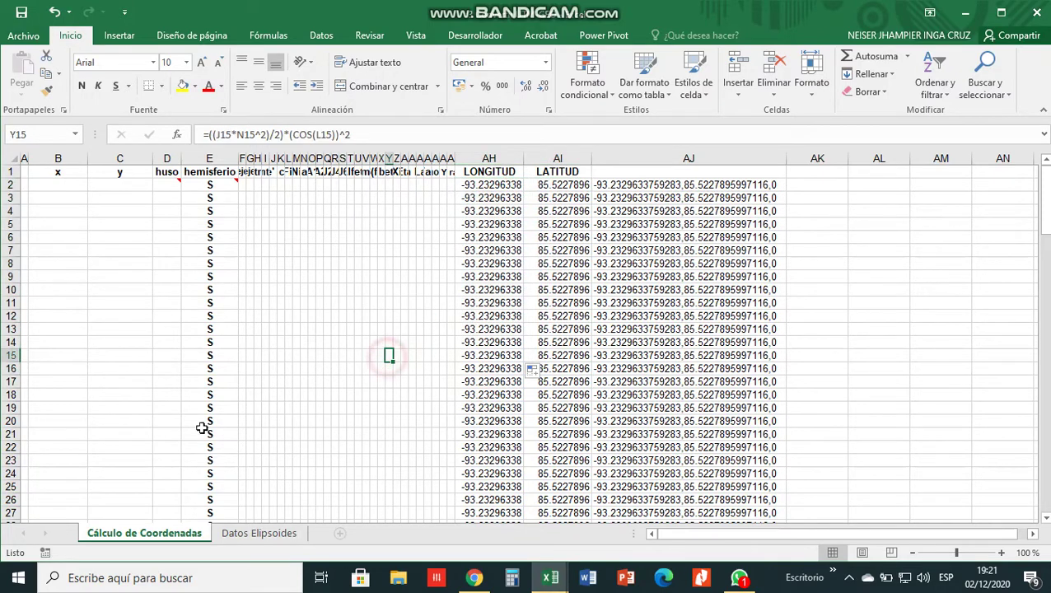
pyautogui.moveTo(167, 172)
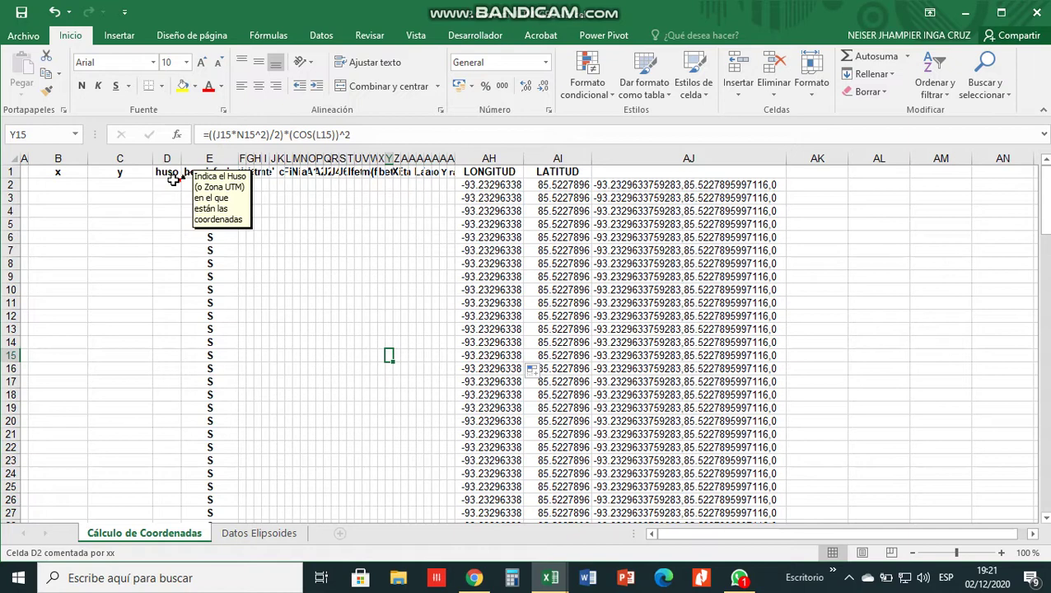
# Enter zone 17 in the first huso cells, D2 through D5
pyautogui.click(173, 179)
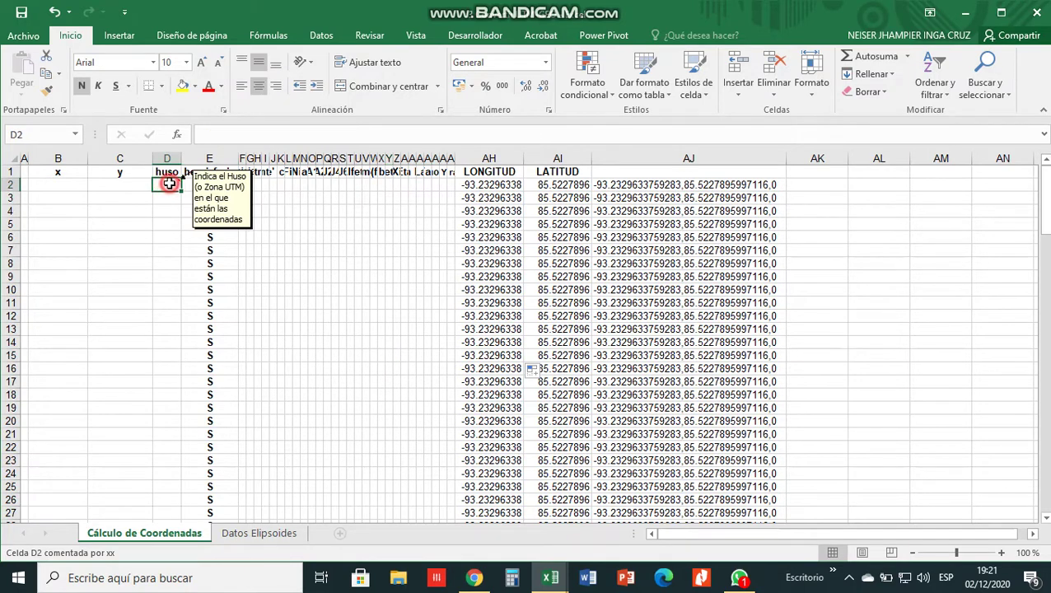
pyautogui.write('17')
pyautogui.press('Return')
pyautogui.write('17')
pyautogui.press('Return')
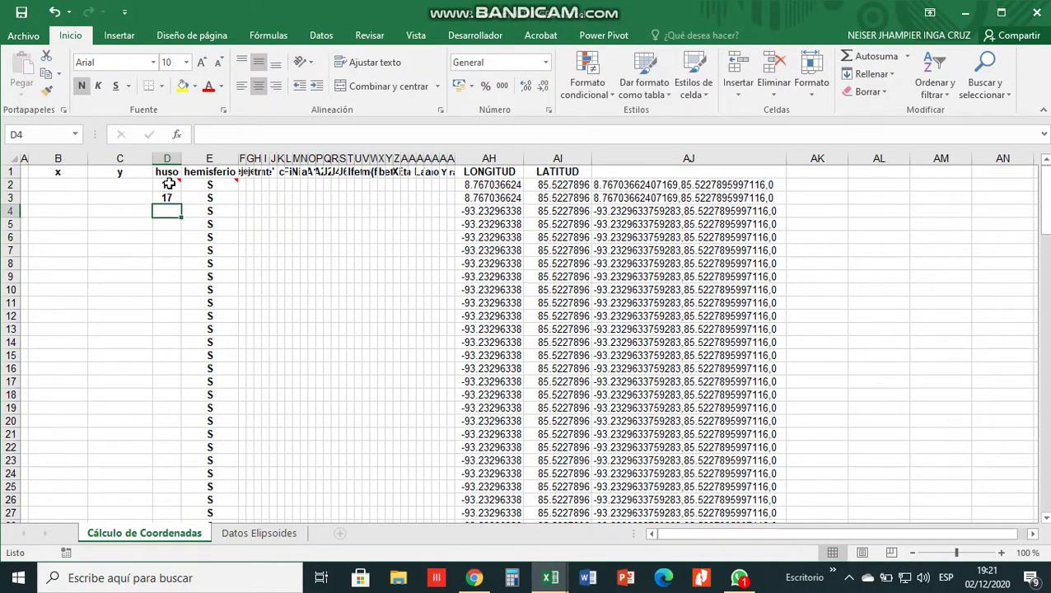
pyautogui.write('17')
pyautogui.press('Return')
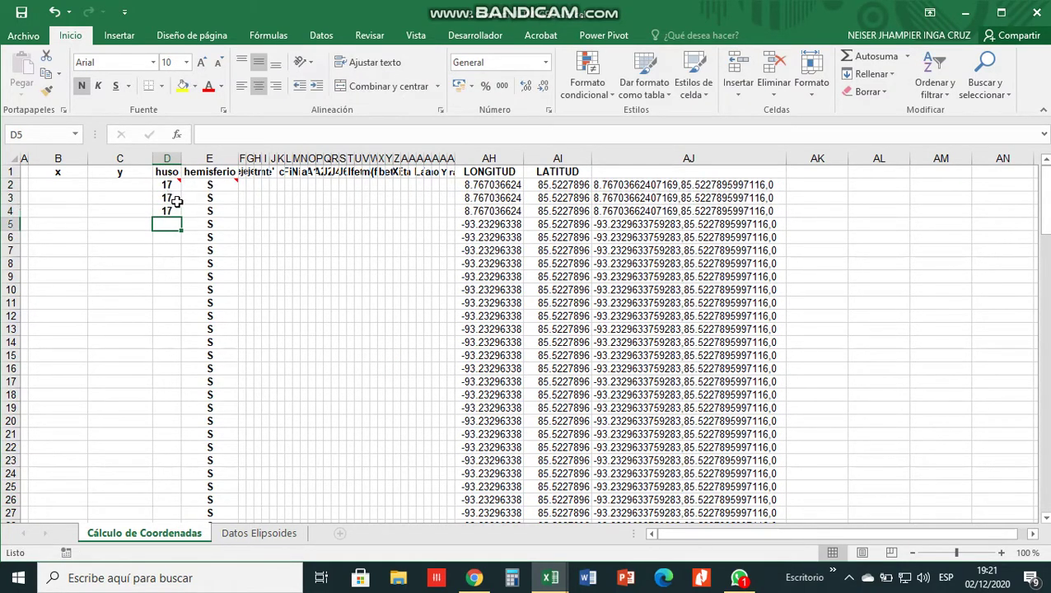
pyautogui.write('17')
pyautogui.press('Return')
# Fill zone 17 from D4:D5 down to row 117, then select cell B2
pyautogui.moveTo(174, 211); pyautogui.dragTo(193, 575)
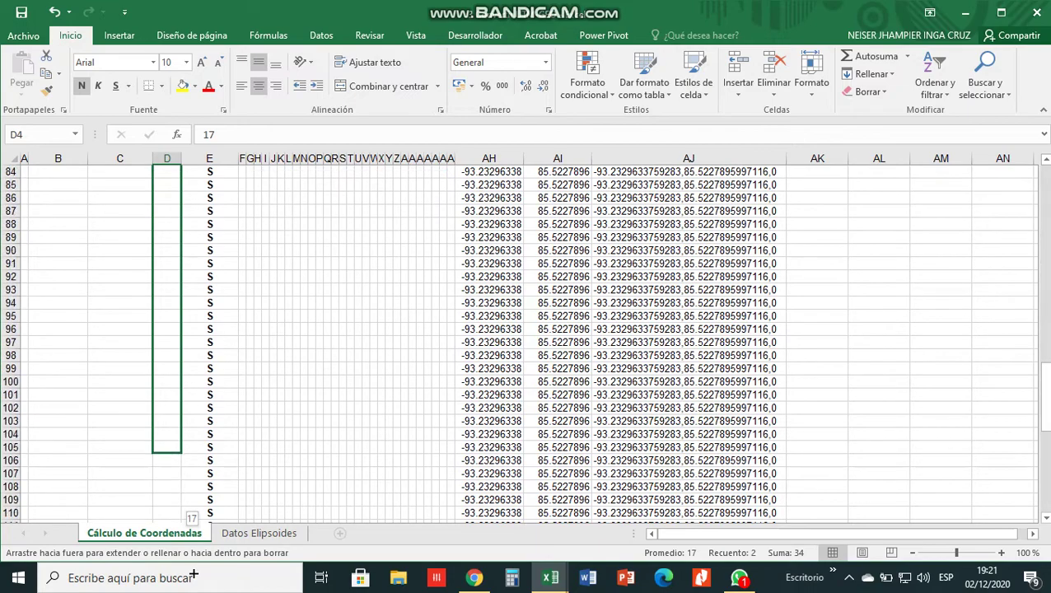
pyautogui.moveTo(193, 576); pyautogui.dragTo(190, 420)
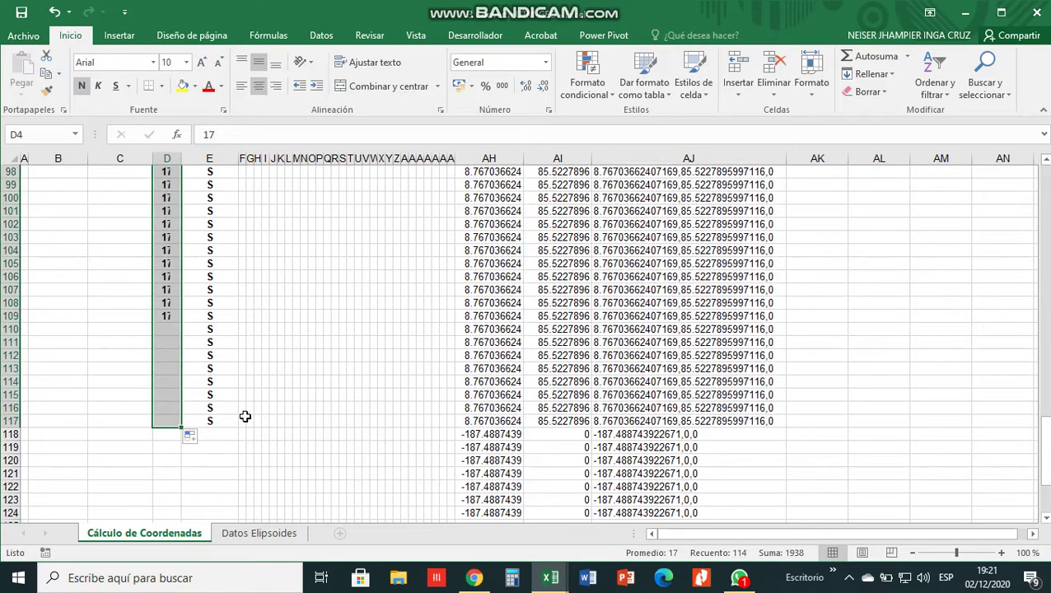
pyautogui.click(223, 419)
pyautogui.scroll(7, 222, 419)
pyautogui.scroll(8, 222, 419)
pyautogui.scroll(7, 222, 419)
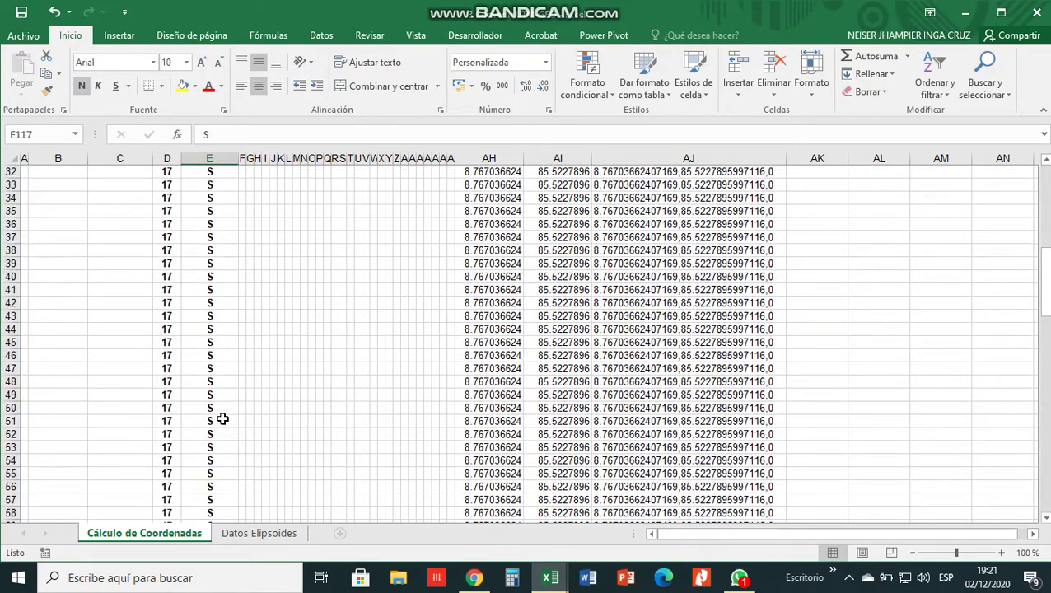
pyautogui.scroll(10, 222, 419)
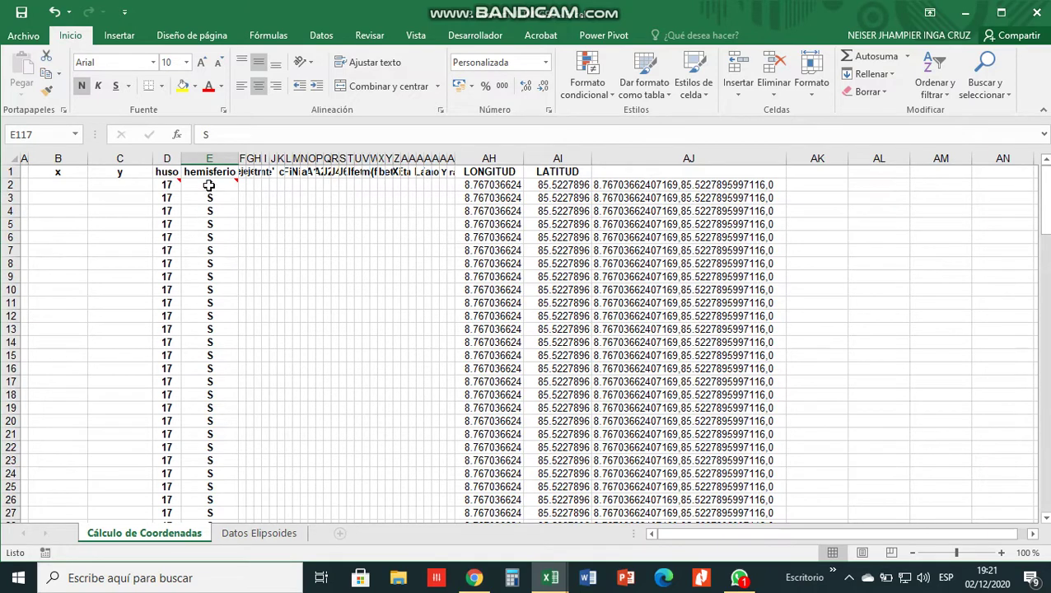
pyautogui.click(70, 186)
# Copy the Este and Norte coordinates E3:F118 from the Datos Tecnicos workbook
pyautogui.click(476, 534)
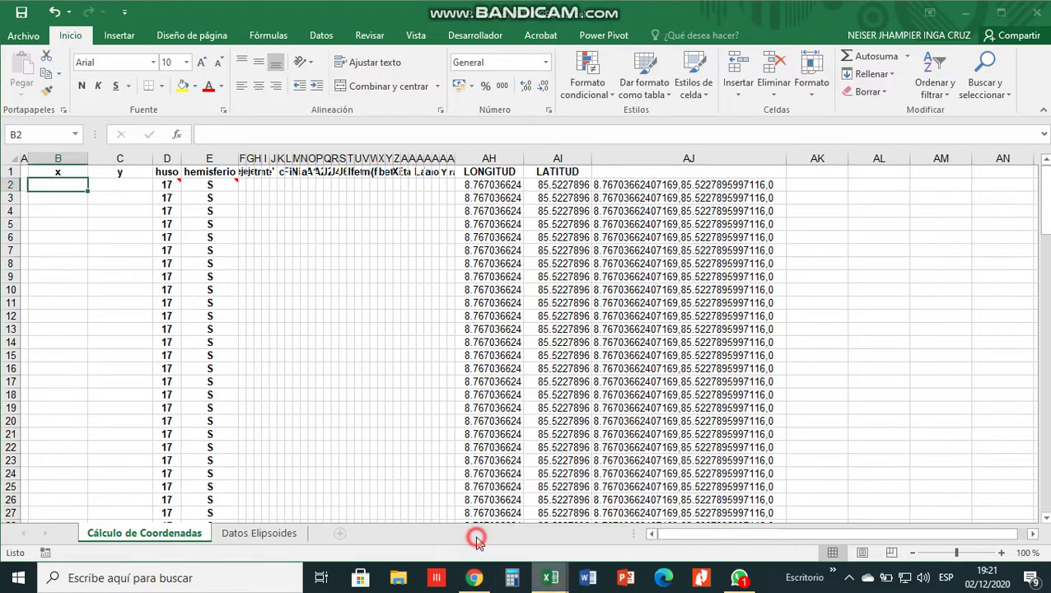
pyautogui.click(583, 528)
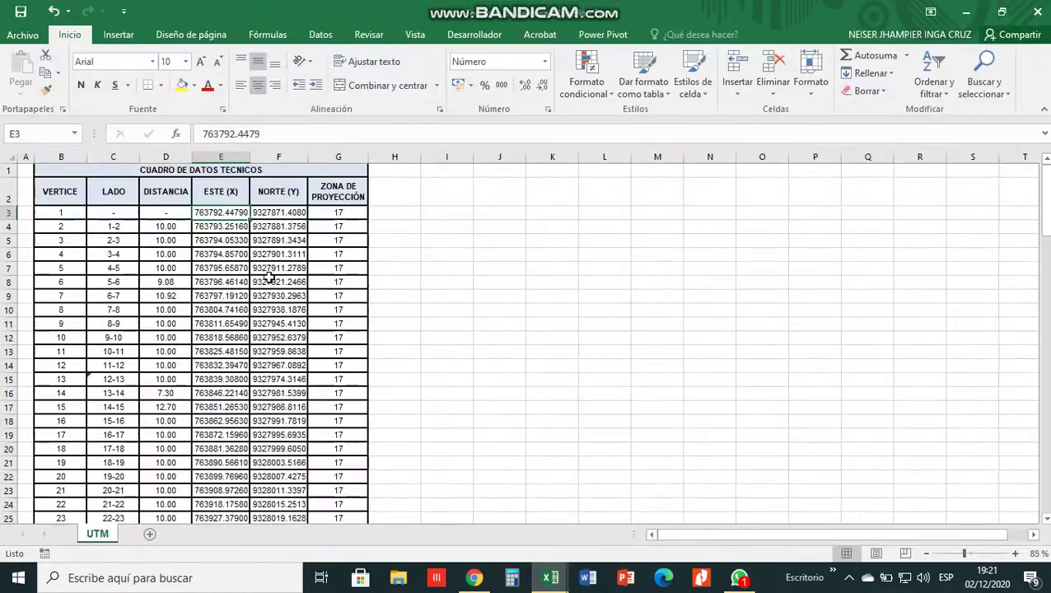
pyautogui.moveTo(224, 213)
pyautogui.mouseDown()
pyautogui.moveTo(282, 569)
pyautogui.moveTo(277, 482)
pyautogui.mouseUp()
pyautogui.rightClick(280, 484)
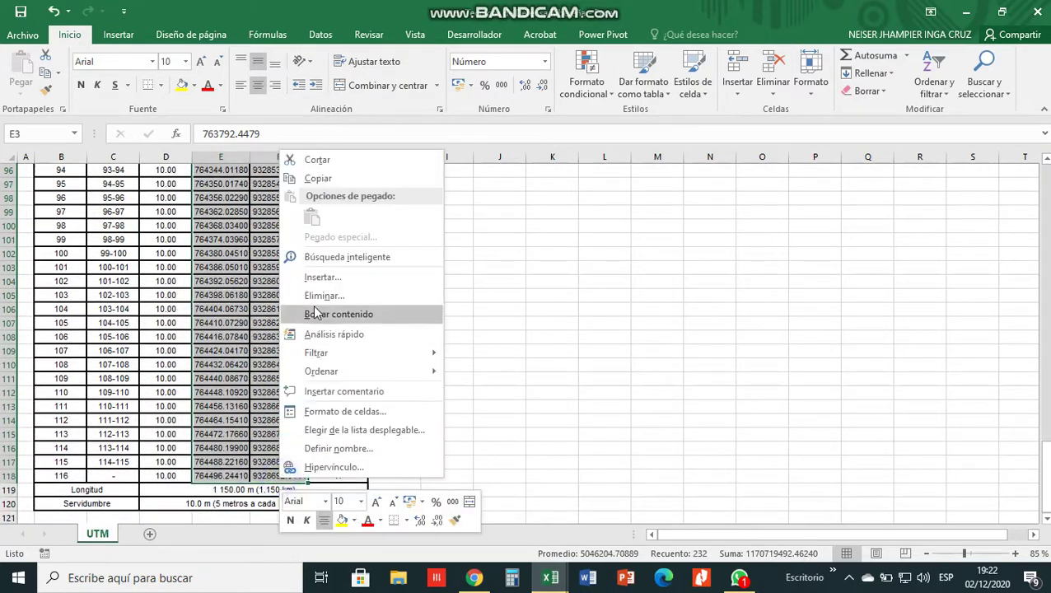
pyautogui.click(318, 178)
# Paste the coordinates as values into x and y at B2, then select the computed longitude/latitude
pyautogui.scroll(5, 345, 175)
pyautogui.scroll(20, 345, 175)
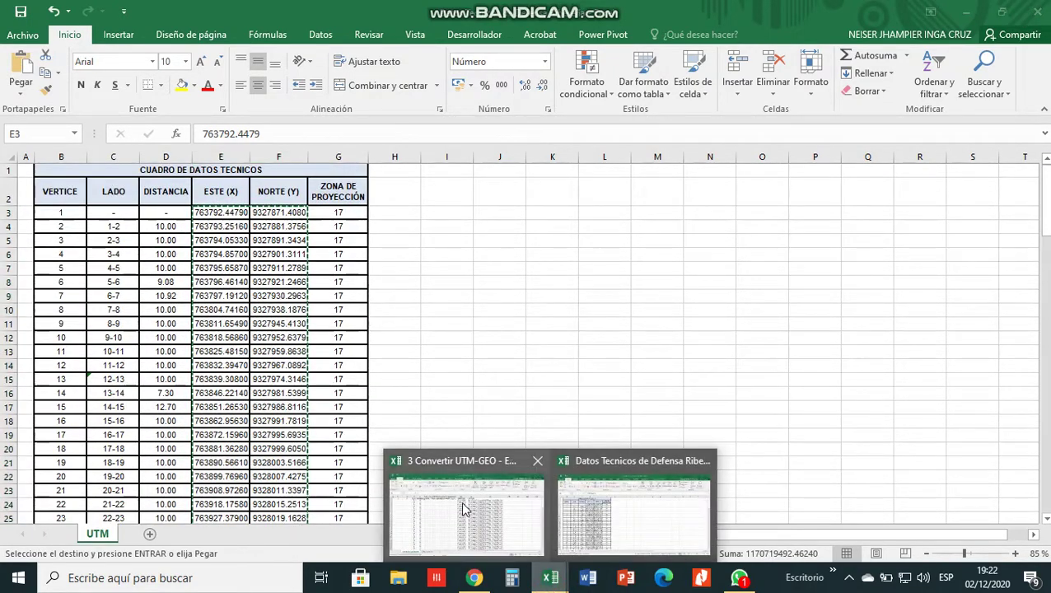
pyautogui.click(466, 510)
pyautogui.rightClick(77, 191)
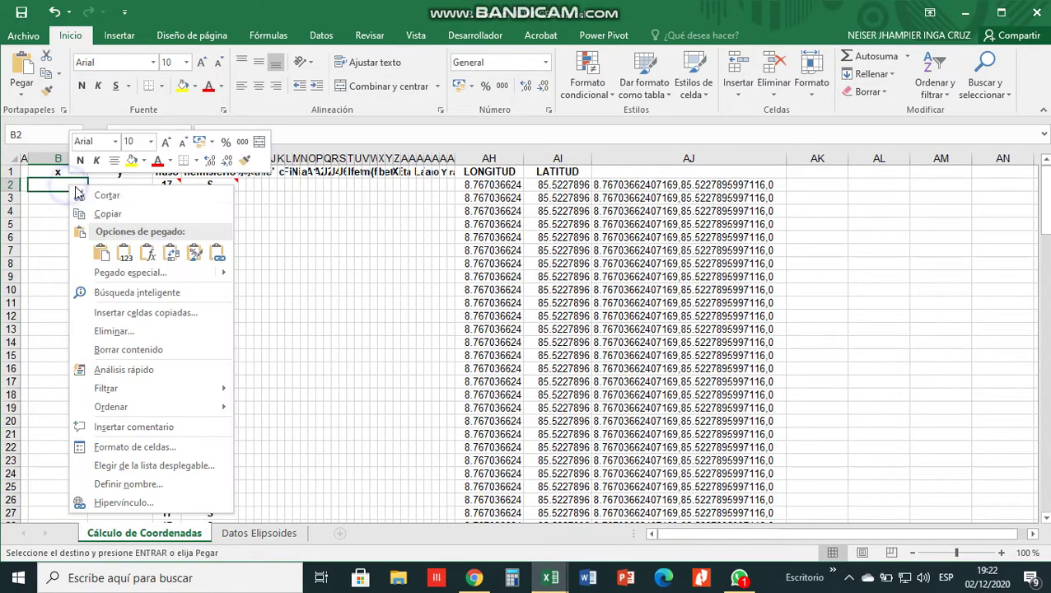
pyautogui.click(124, 252)
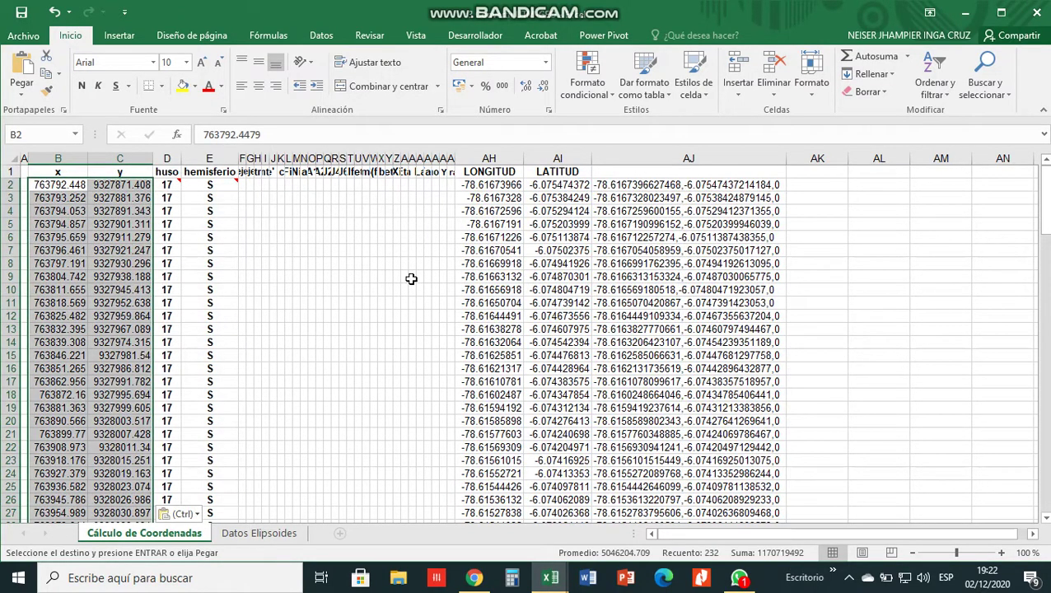
pyautogui.moveTo(489, 185); pyautogui.dragTo(548, 365)
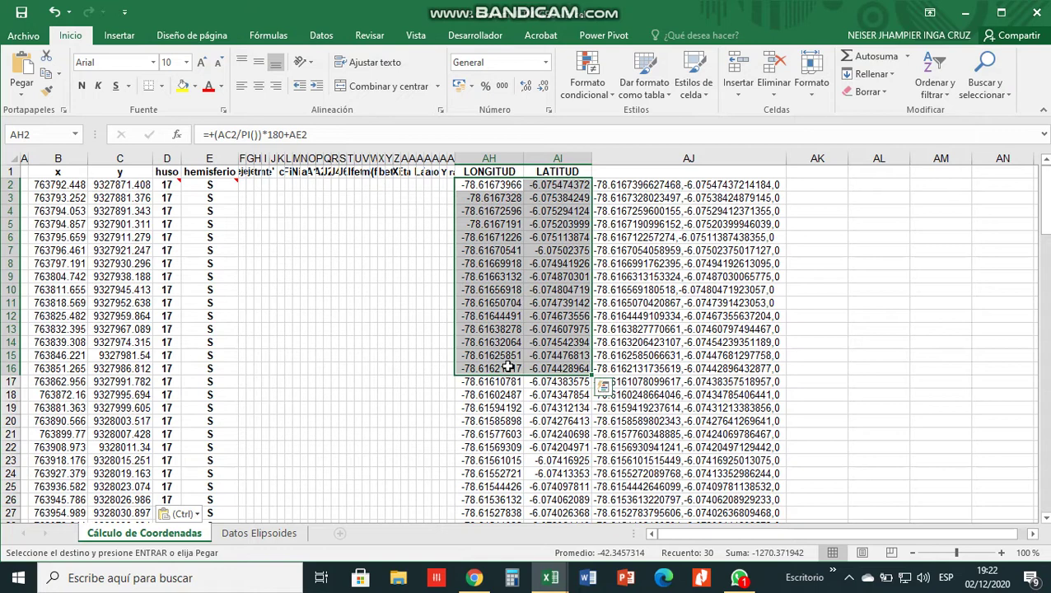
# Inspect the longitude formula in AH10 and minimise the conversion workbook
pyautogui.click(490, 292)
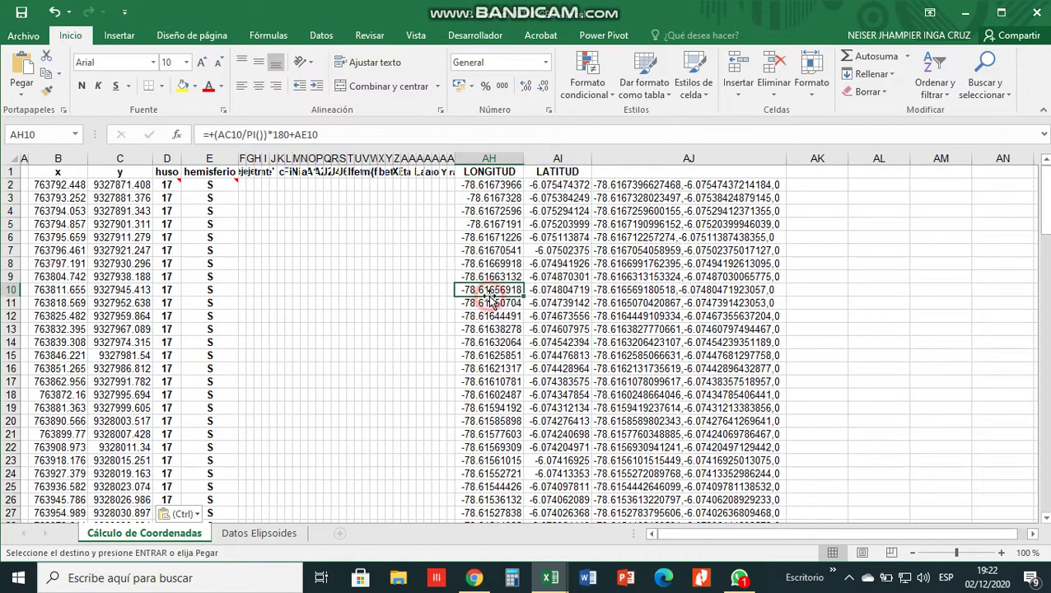
pyautogui.click(964, 13)
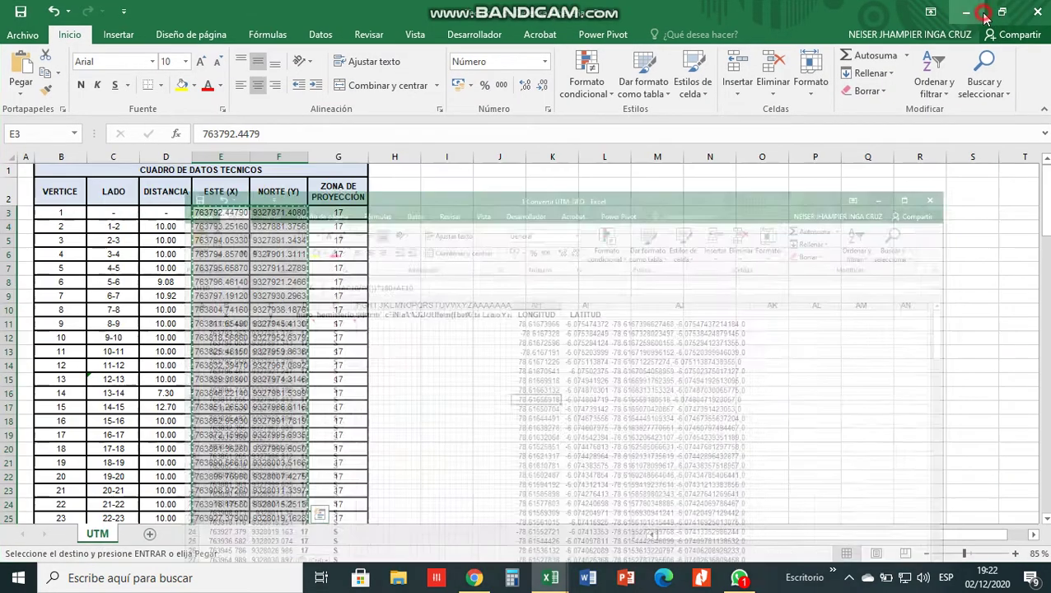
# Minimise the technical data workbook and launch Google Earth Pro, dismissing the startup tips
pyautogui.click(964, 13)
pyautogui.doubleClick(487, 31)
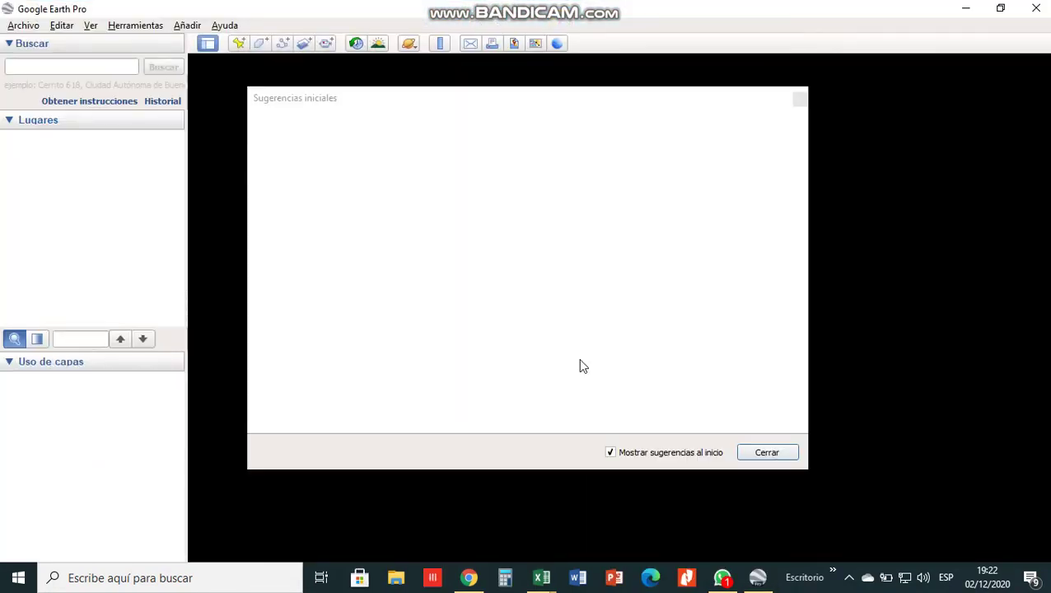
pyautogui.click(778, 454)
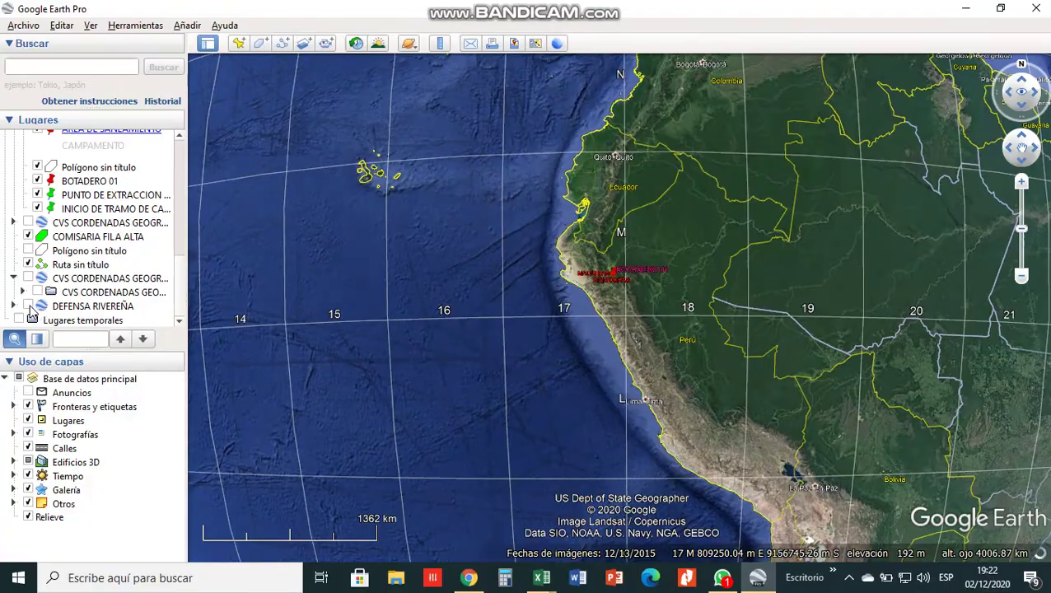
# Display the DEFENSA RIVEREÑA places, zoom in on the green river-bank polygon, then close Google Earth
pyautogui.click(28, 305)
pyautogui.scroll(5, 618, 294)
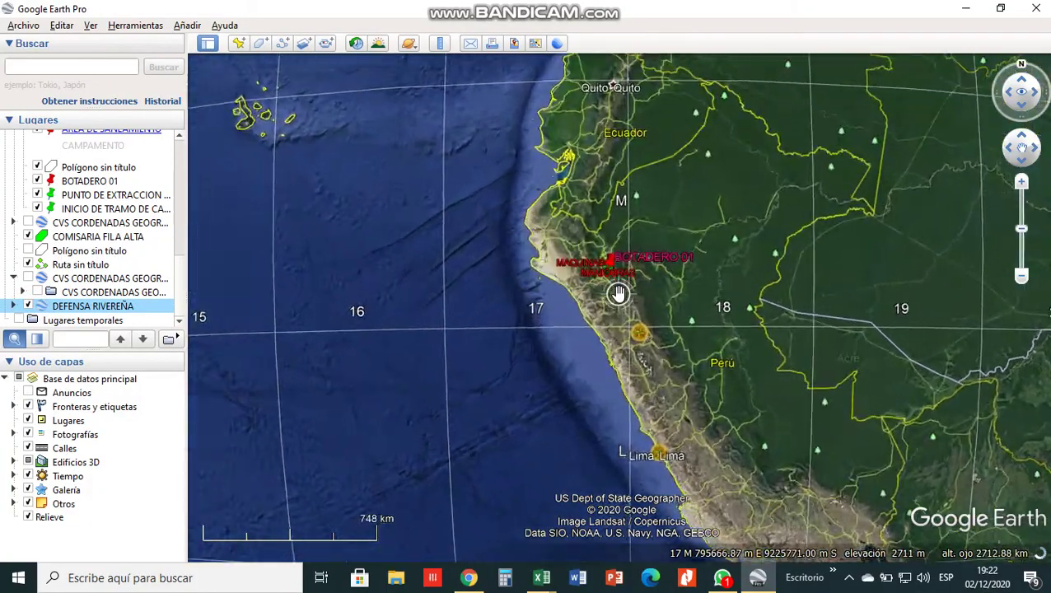
pyautogui.scroll(5, 558, 183)
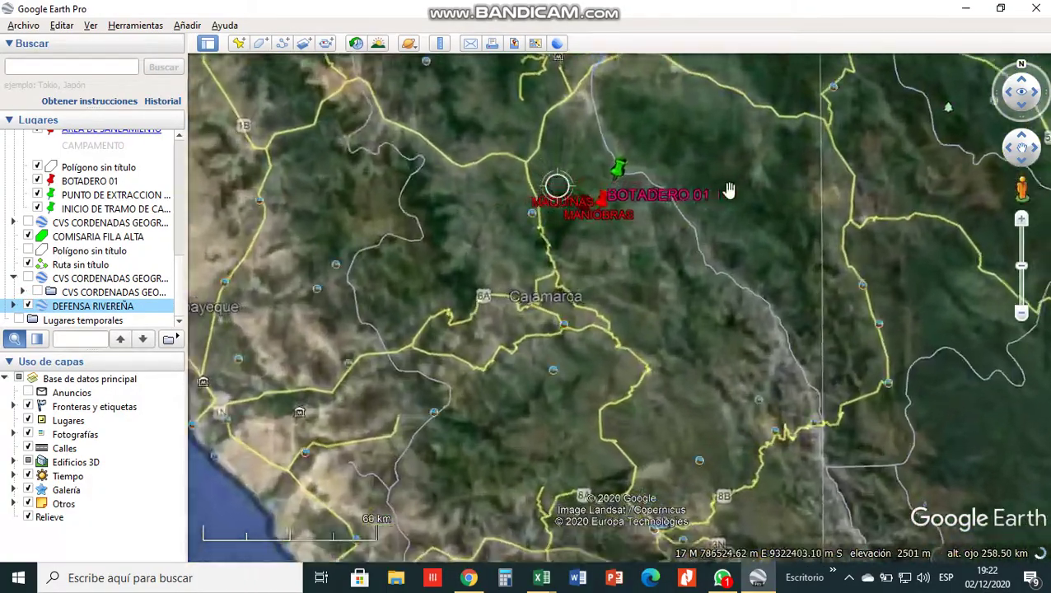
pyautogui.scroll(5, 453, 272)
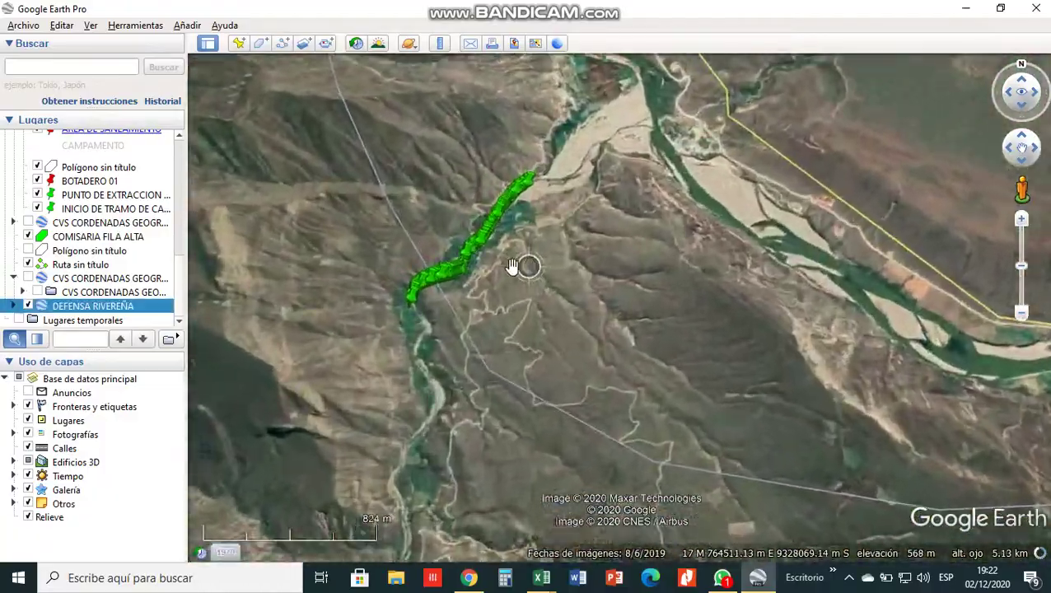
pyautogui.scroll(3, 631, 288)
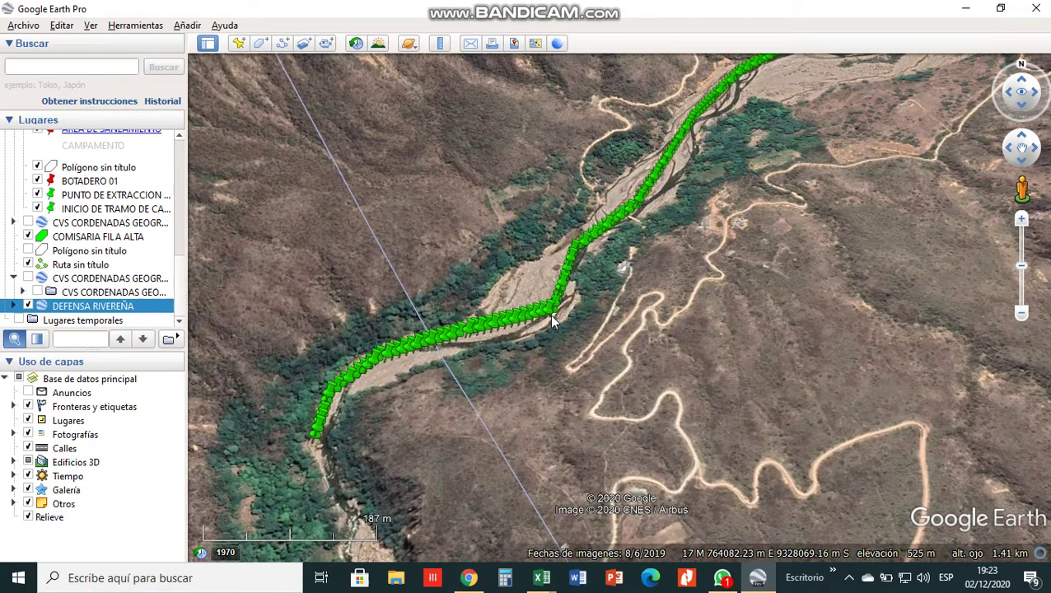
pyautogui.click(1035, 8)
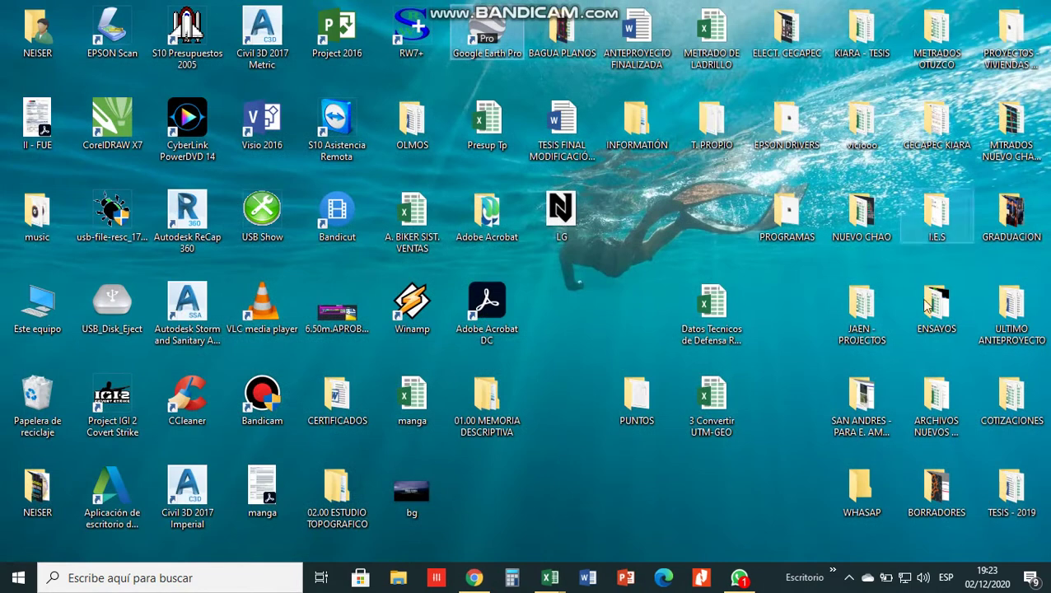